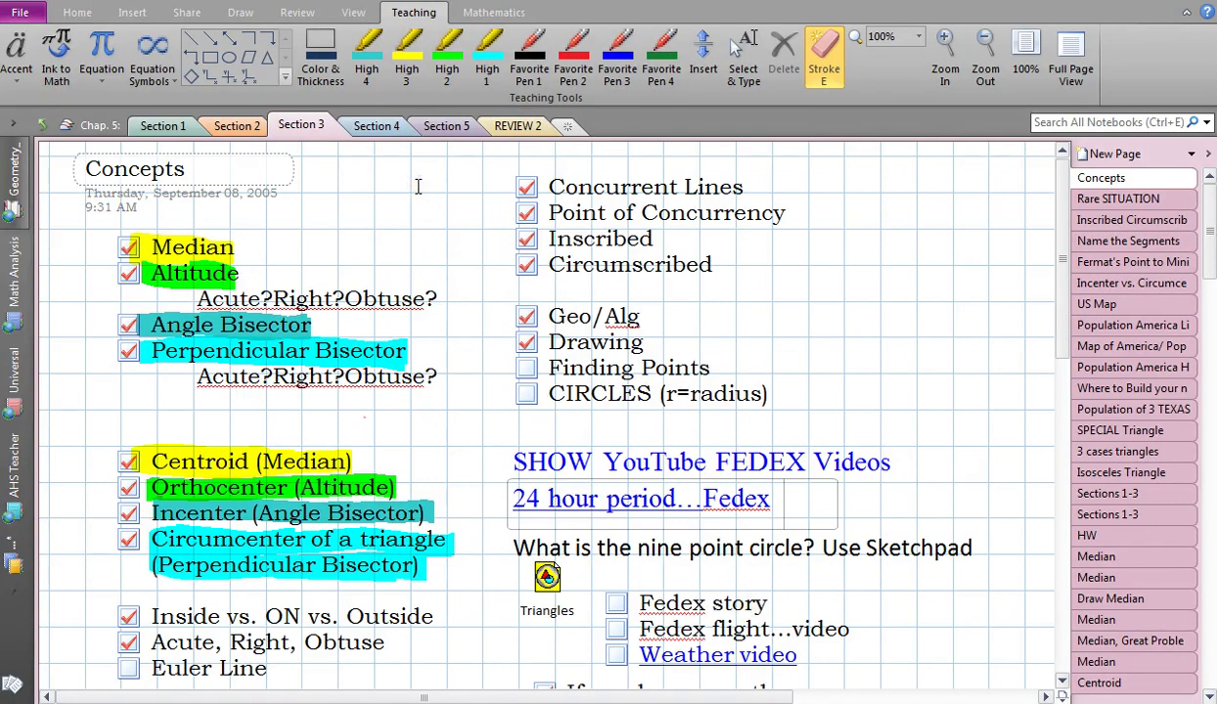
Step: Draw black, red, green and black ink brackets linking each line type to its matching center
key(Escape)
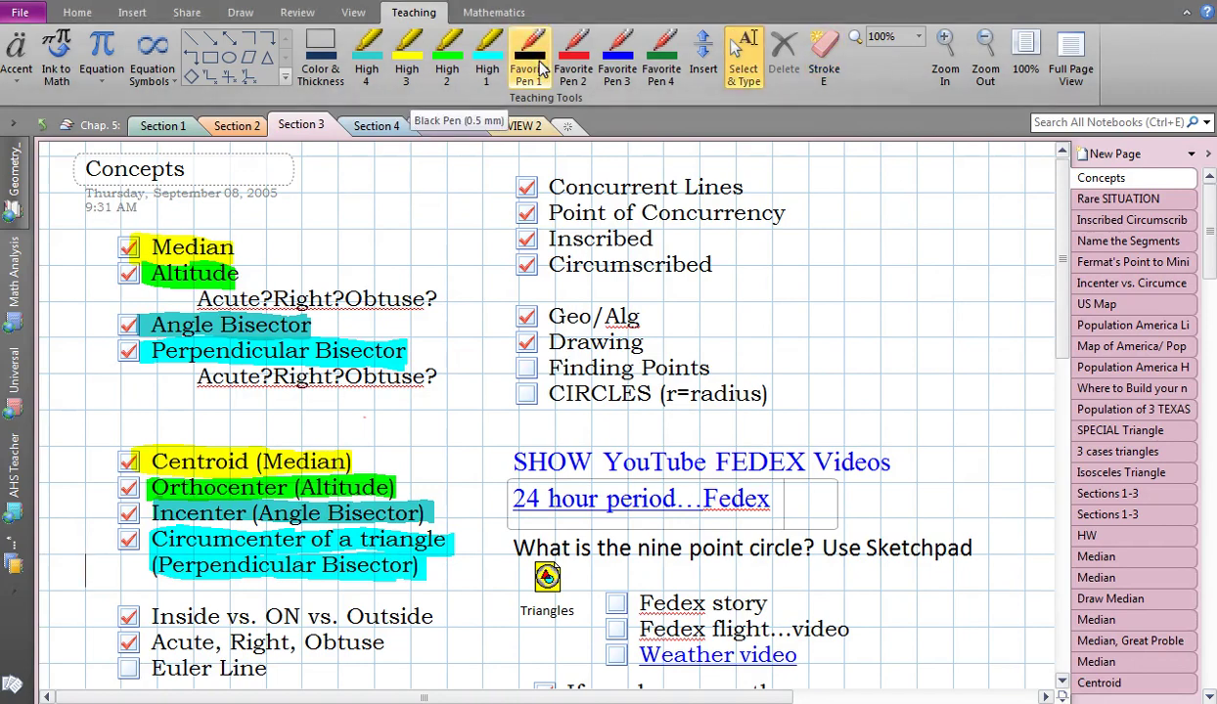
click(530, 56)
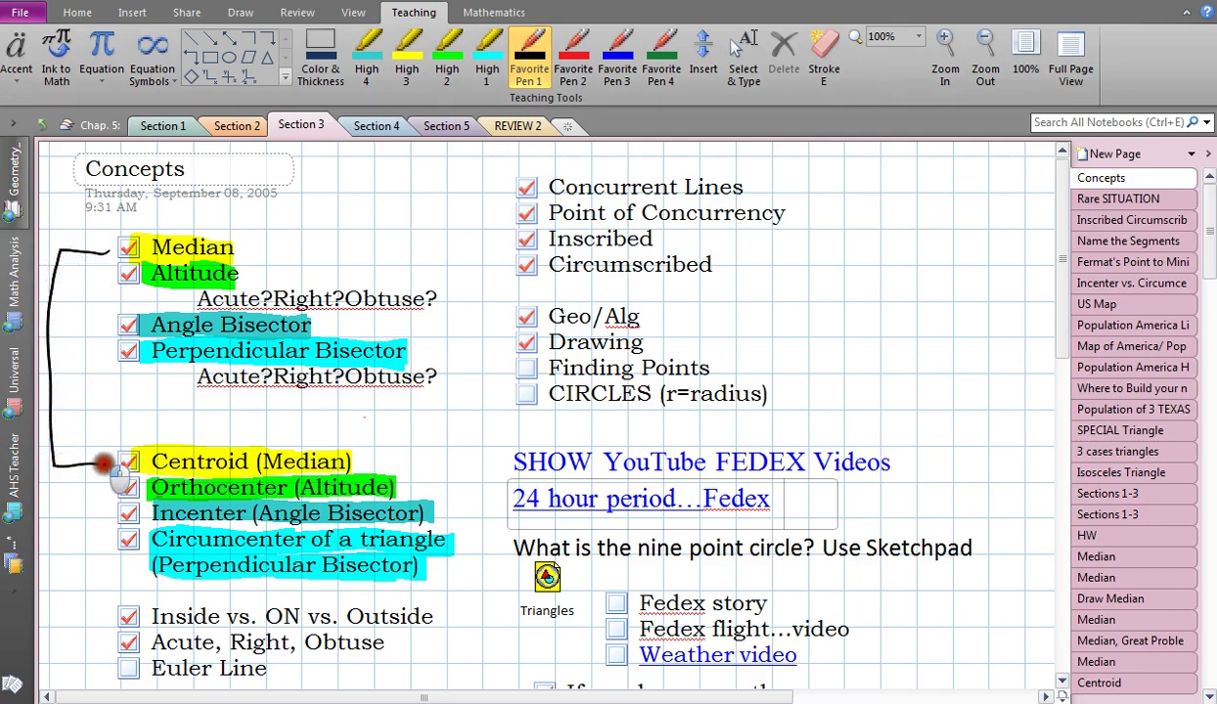
click(573, 56)
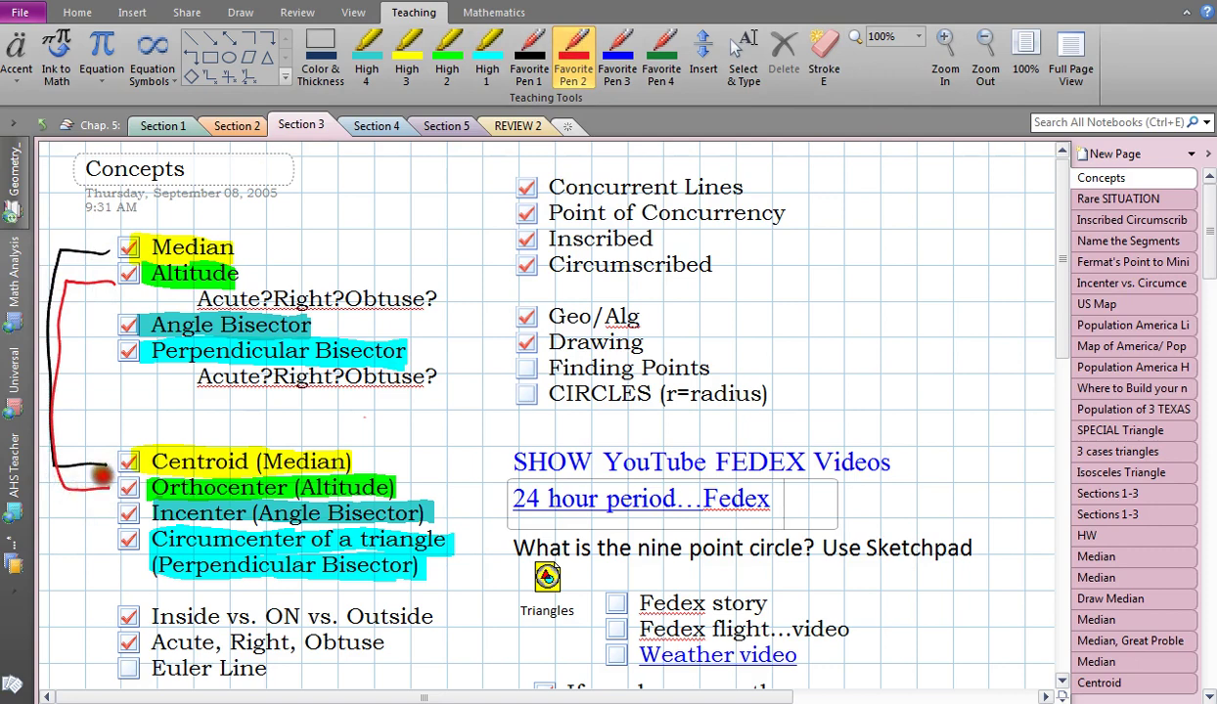
click(662, 54)
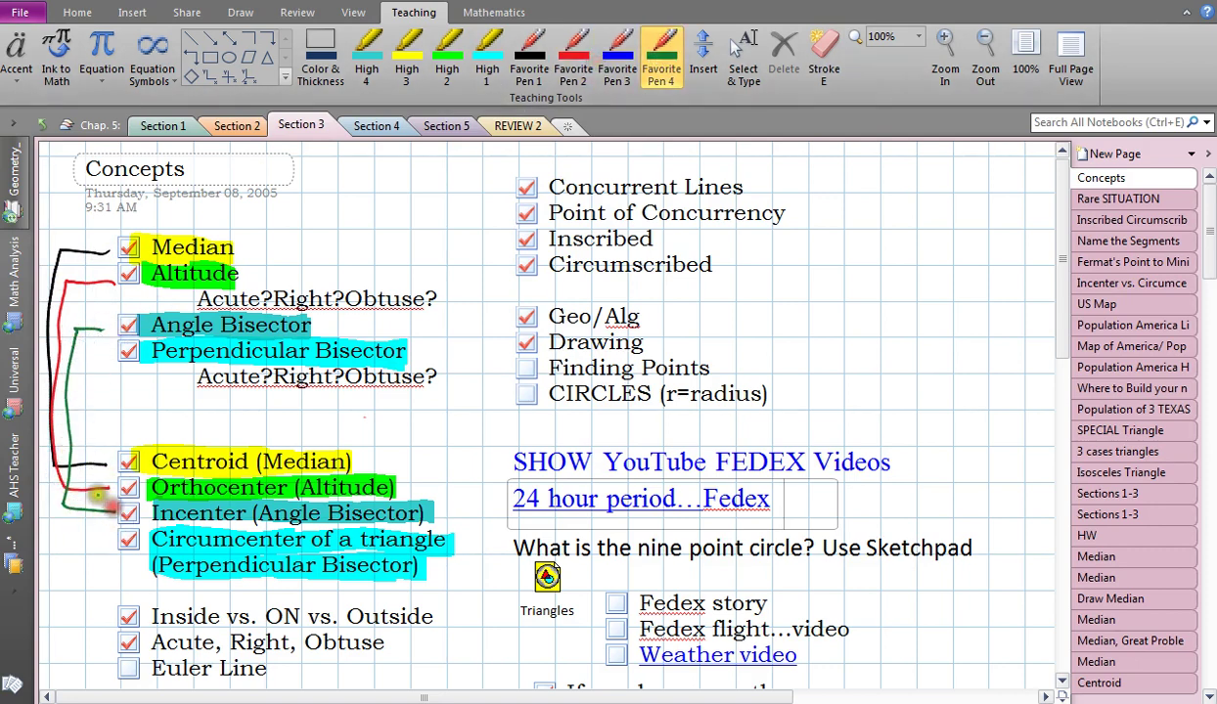
click(529, 57)
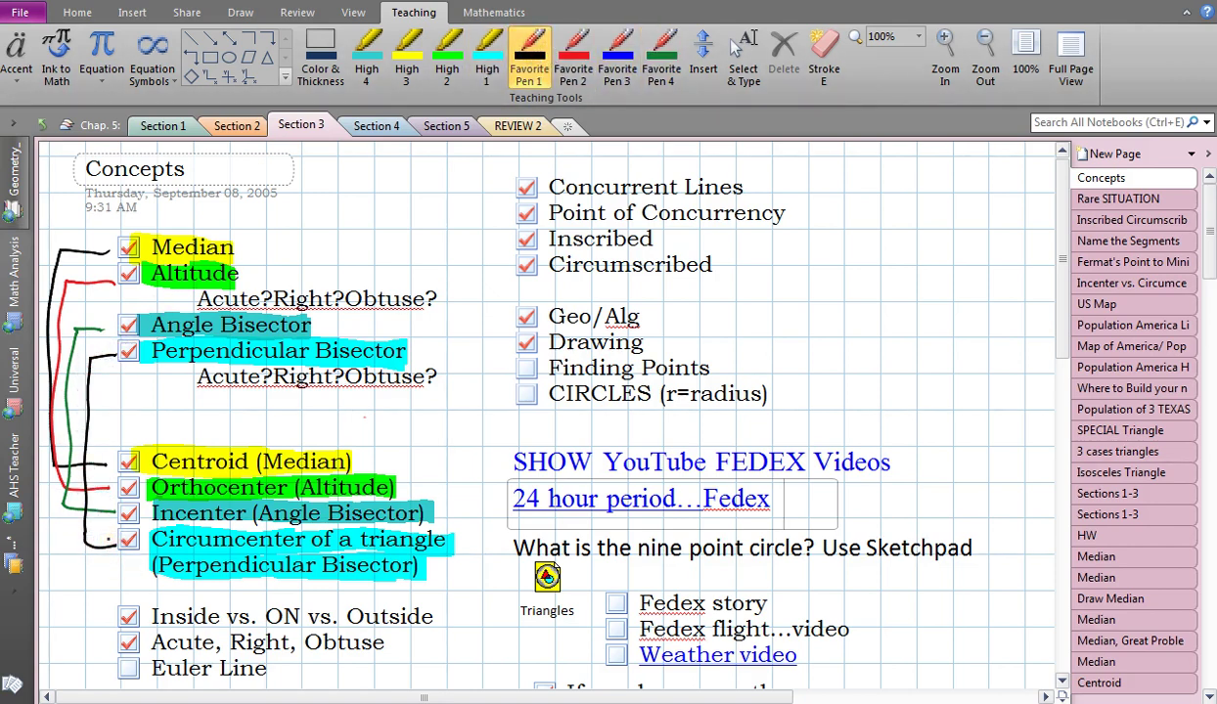
Step: Open the Centroid page in Sketchpad and toggle the medians and midpoints off and back on
click(792, 683)
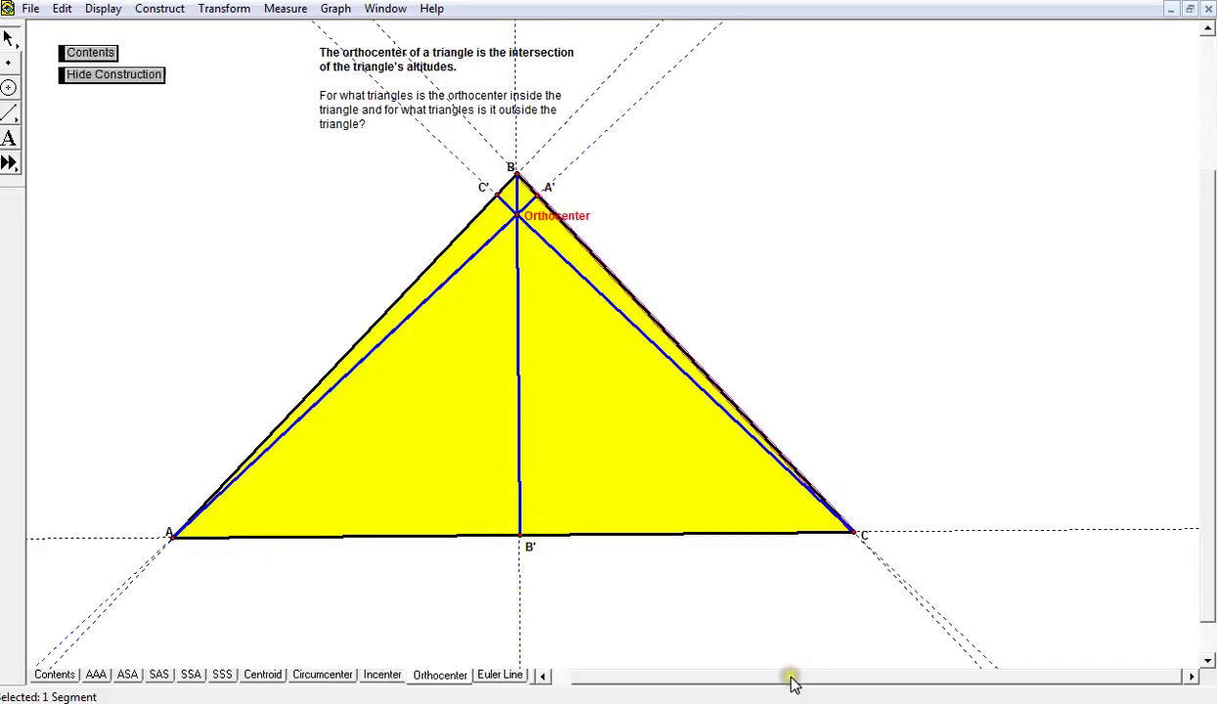
click(93, 54)
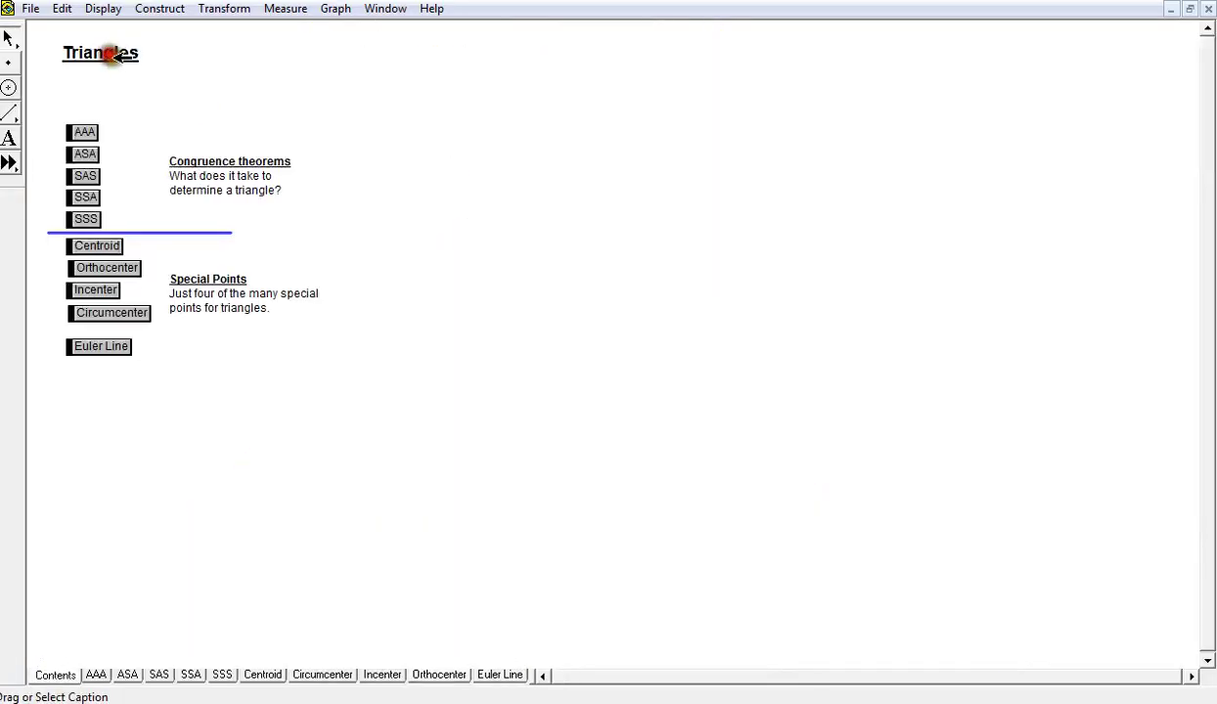
click(98, 246)
click(157, 84)
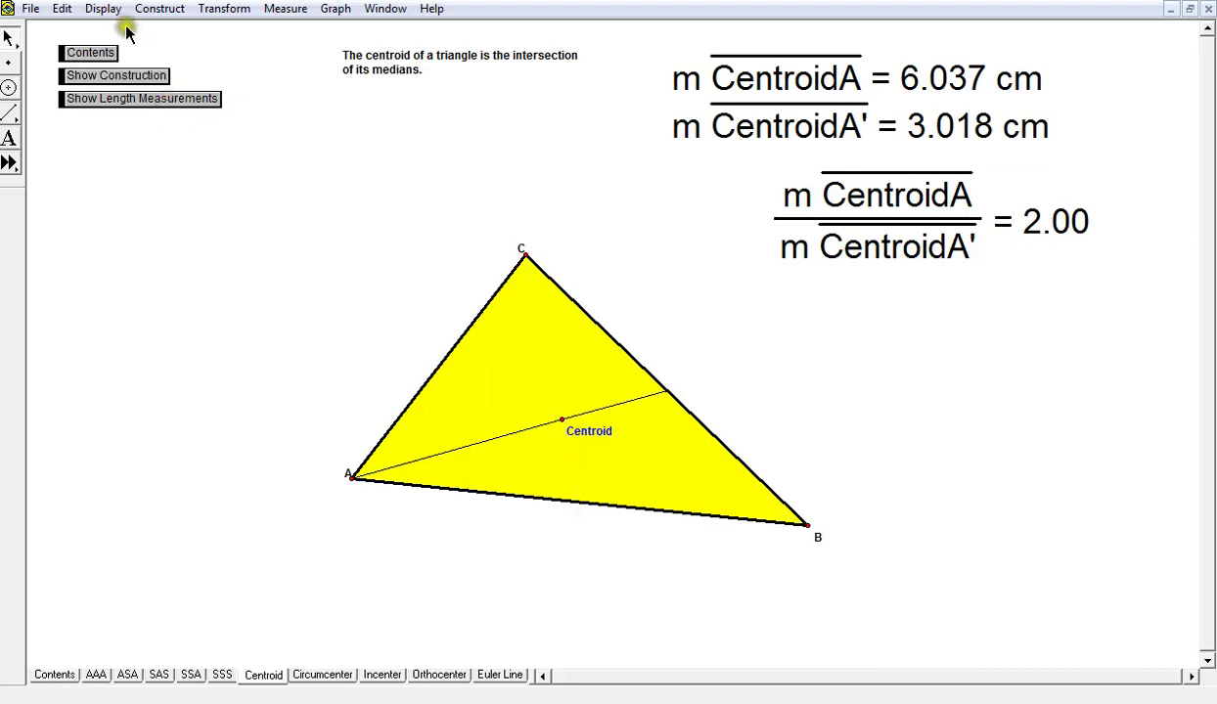
click(157, 82)
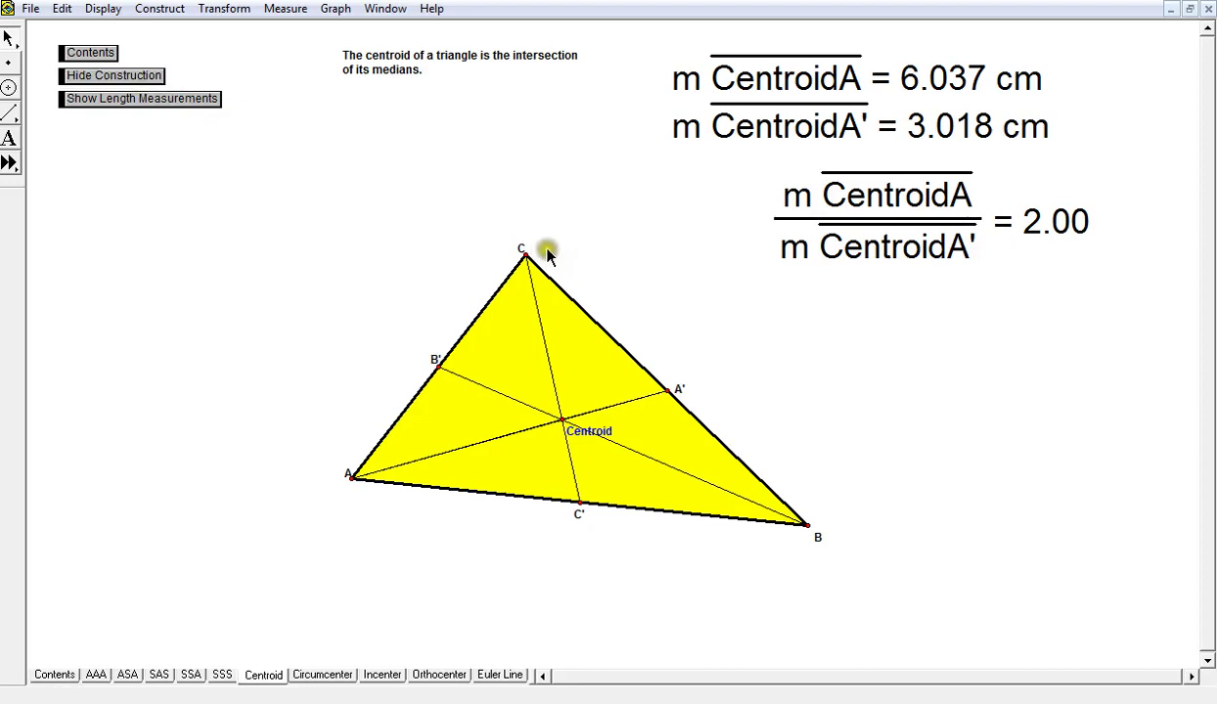
Step: Drag vertices C, B and A to reshape the triangle while the ratio stays 2.00
mouse_move(528, 256)
mouse_down()
mouse_move(609, 256)
mouse_move(613, 277)
mouse_move(497, 252)
mouse_move(562, 232)
mouse_move(520, 240)
mouse_up()
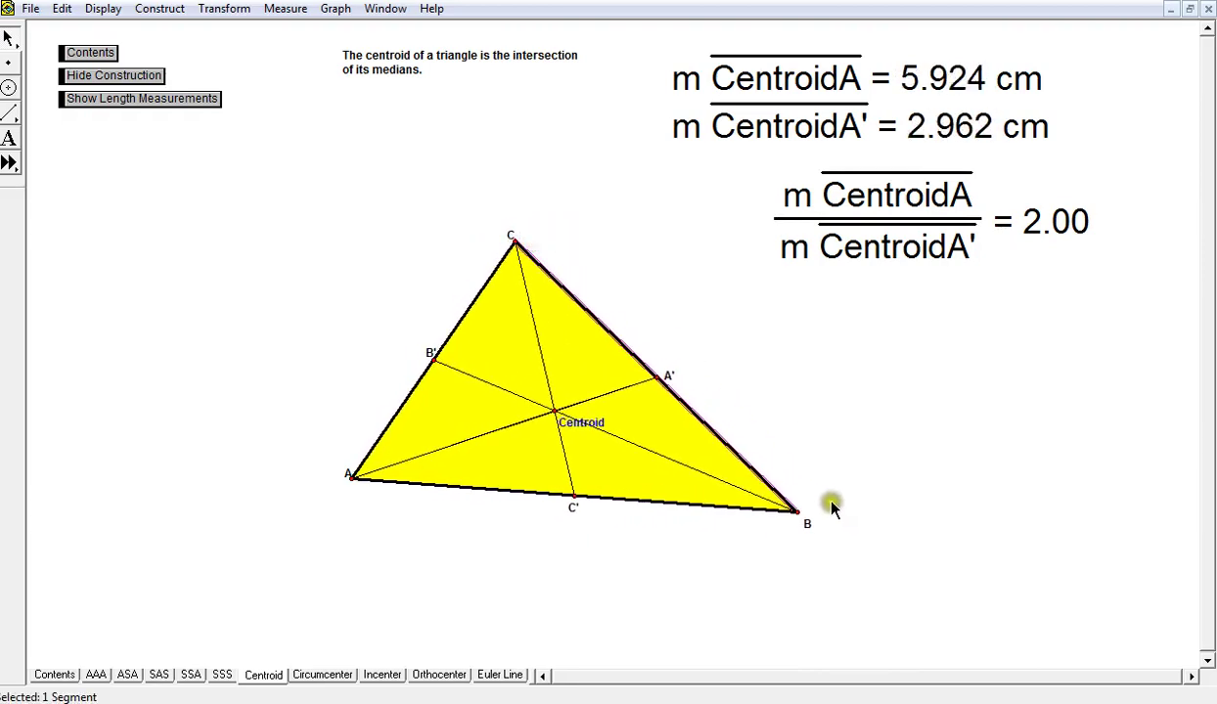
drag(801, 512, 839, 478)
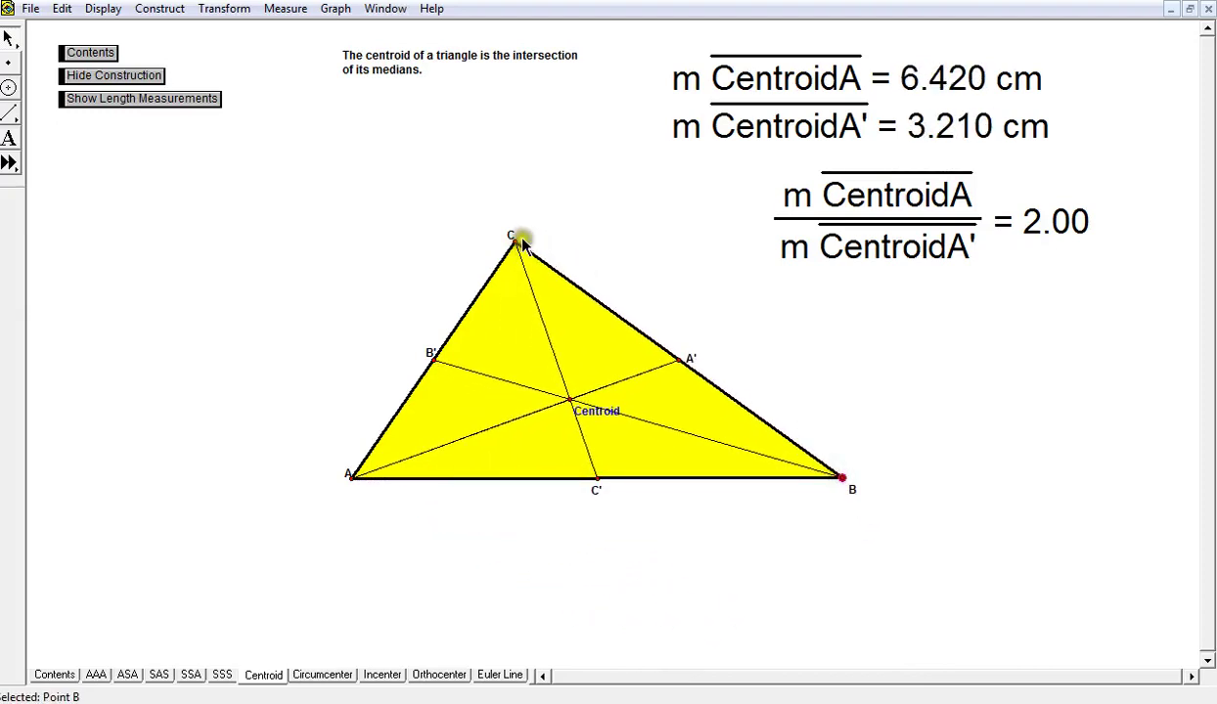
drag(525, 241, 585, 265)
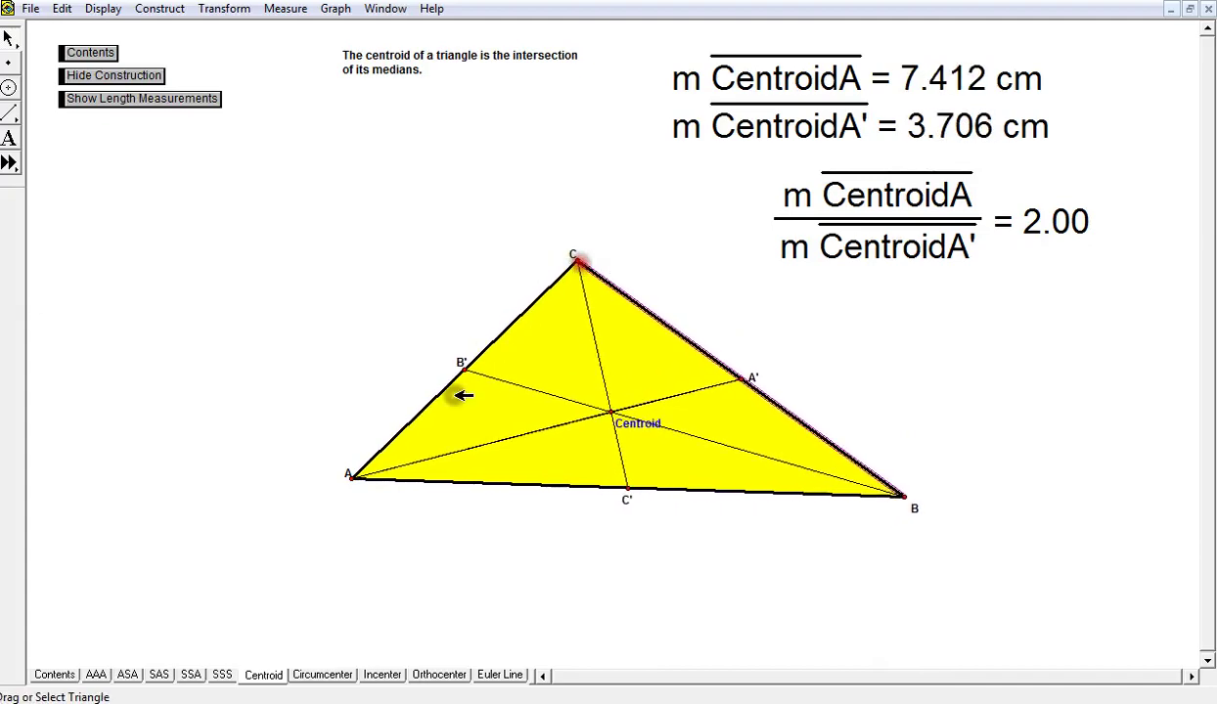
drag(357, 475, 377, 572)
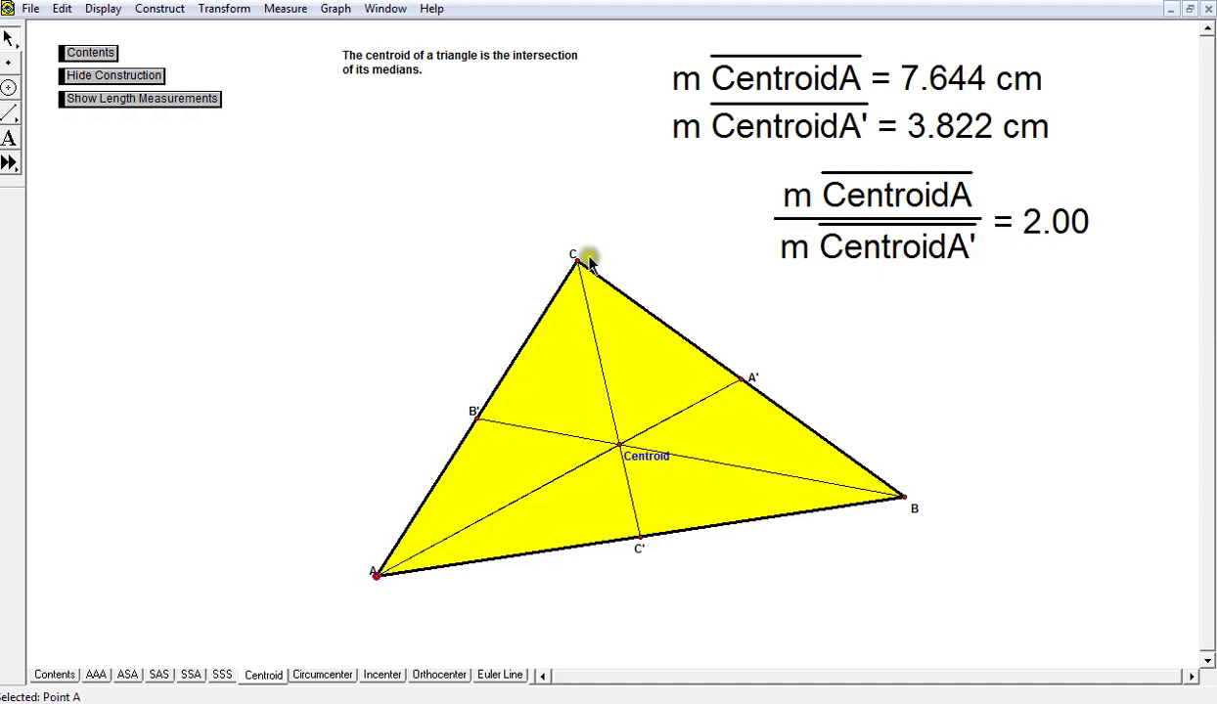
drag(580, 265, 508, 279)
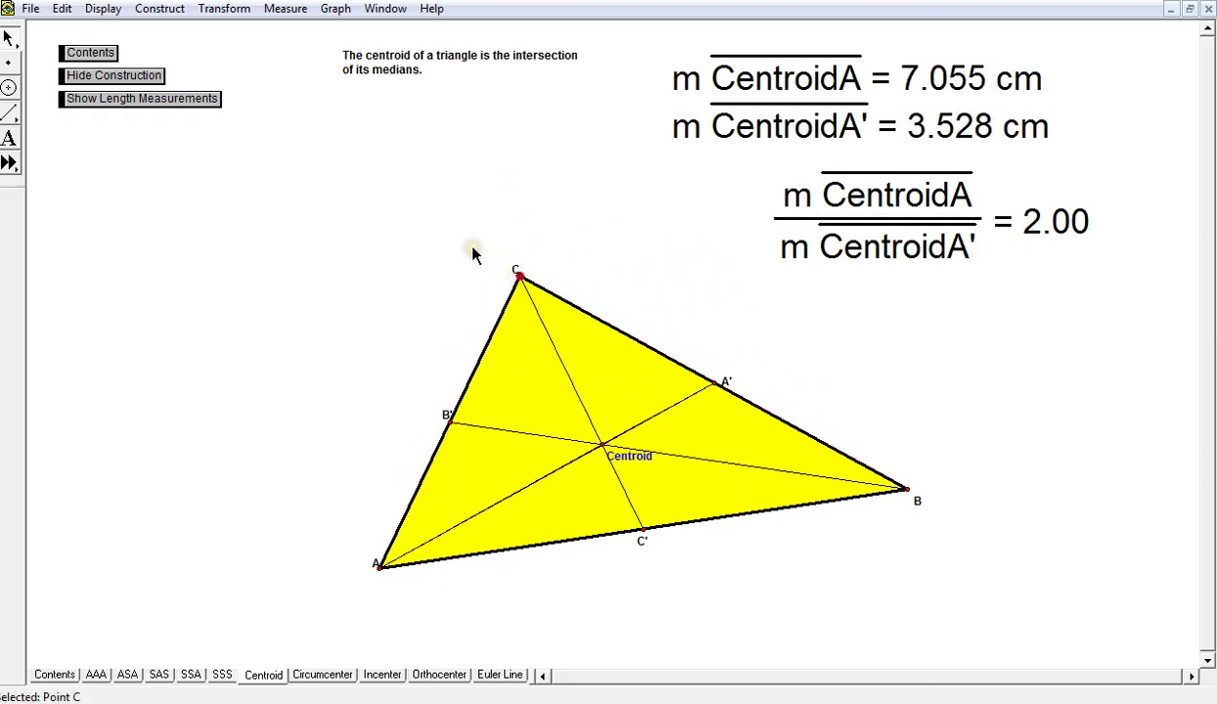
click(93, 53)
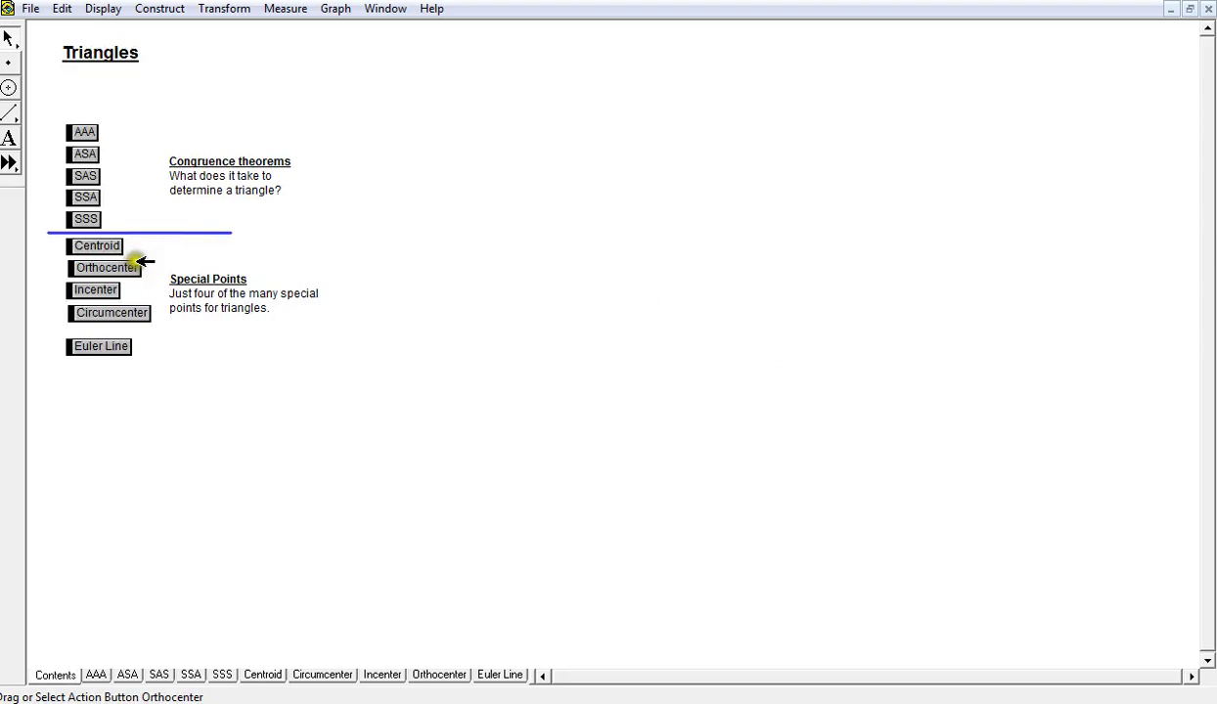
Step: Open the Orthocenter page, hide the altitudes, move side AC, then show the altitudes again
click(137, 263)
click(144, 82)
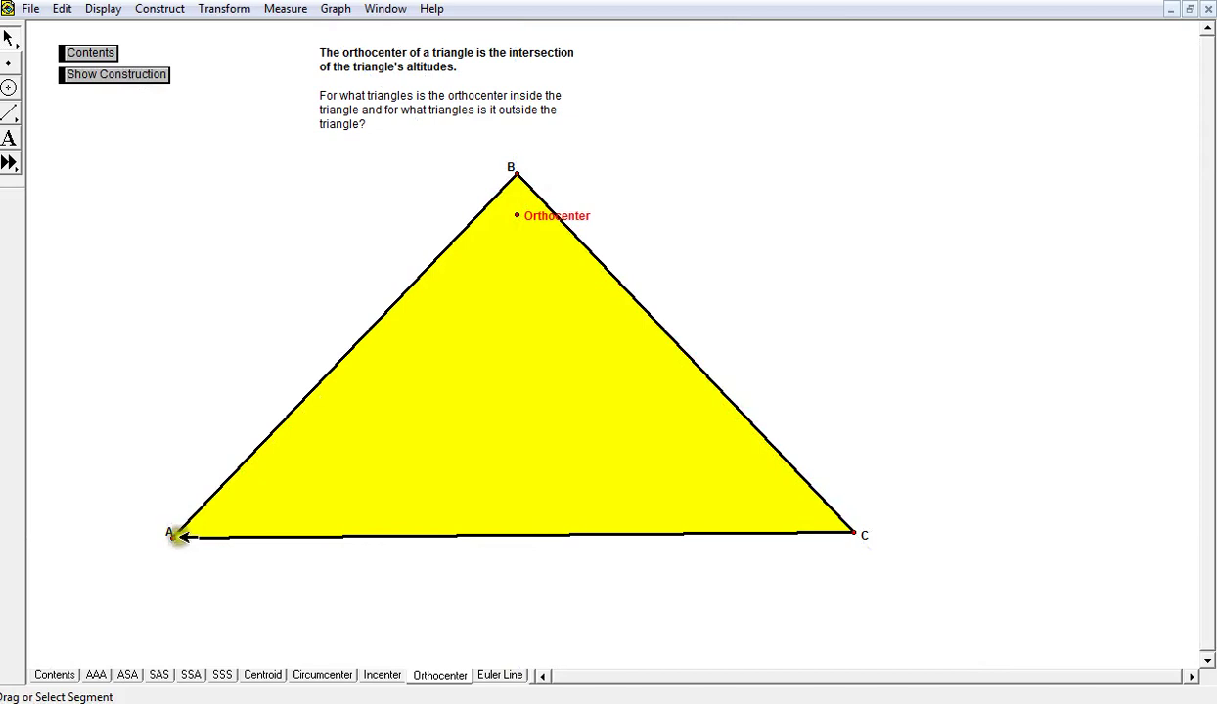
click(181, 536)
drag(194, 536, 422, 443)
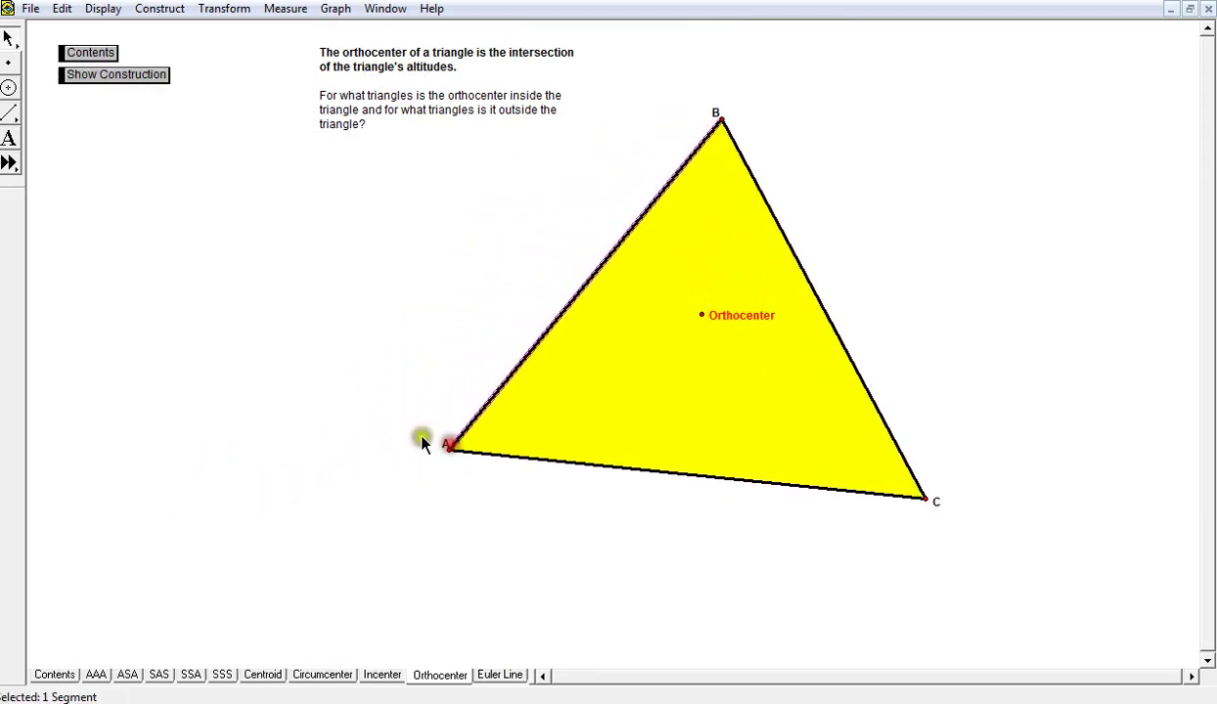
click(147, 86)
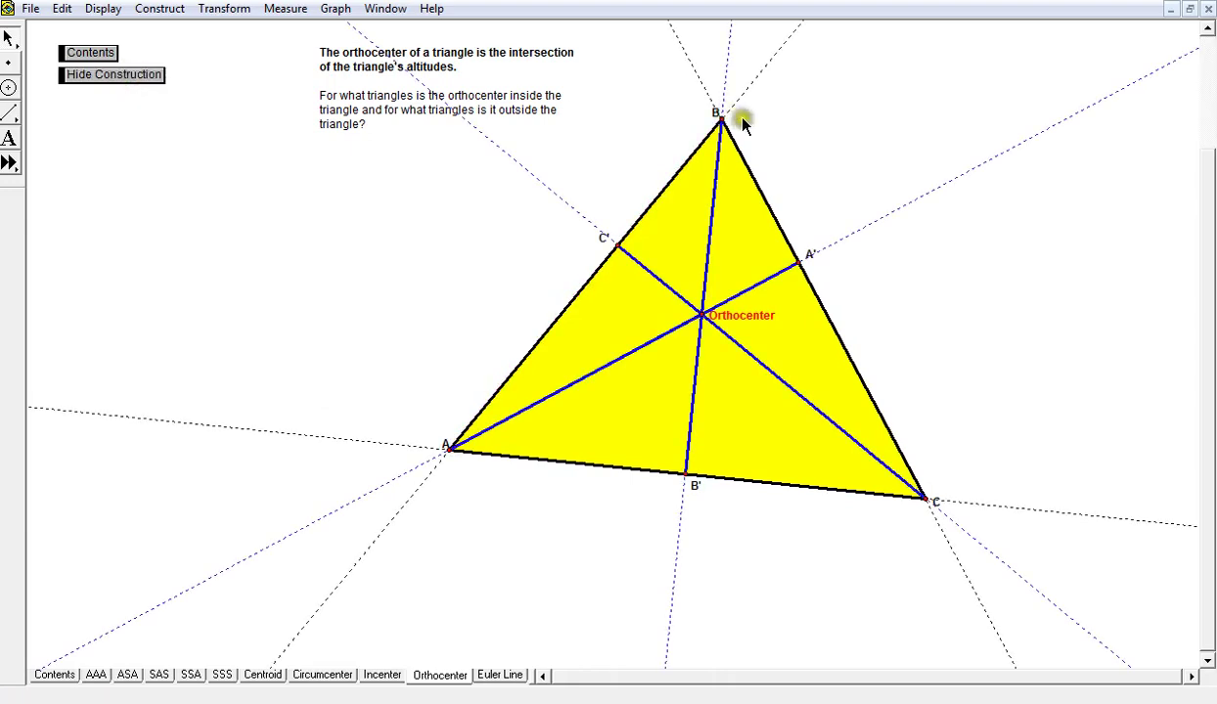
Step: Drag vertices A and B to move the orthocenter between inside and outside the triangle
drag(444, 449, 444, 530)
drag(724, 119, 682, 172)
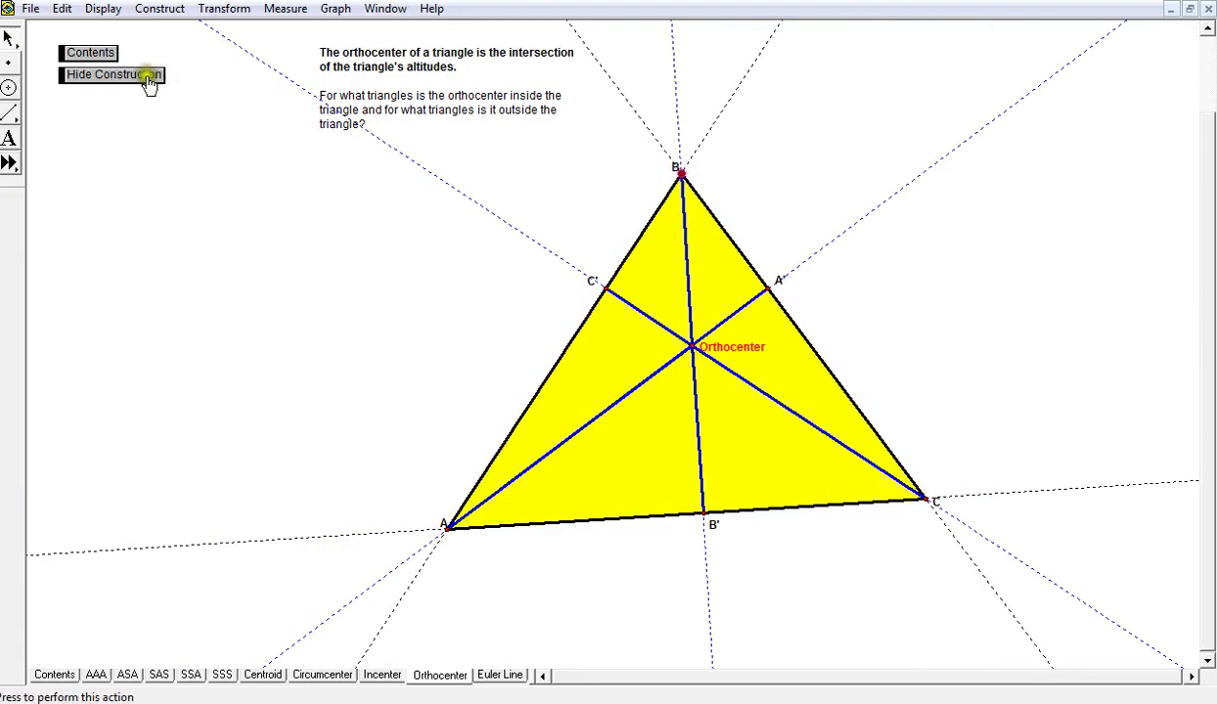
click(108, 54)
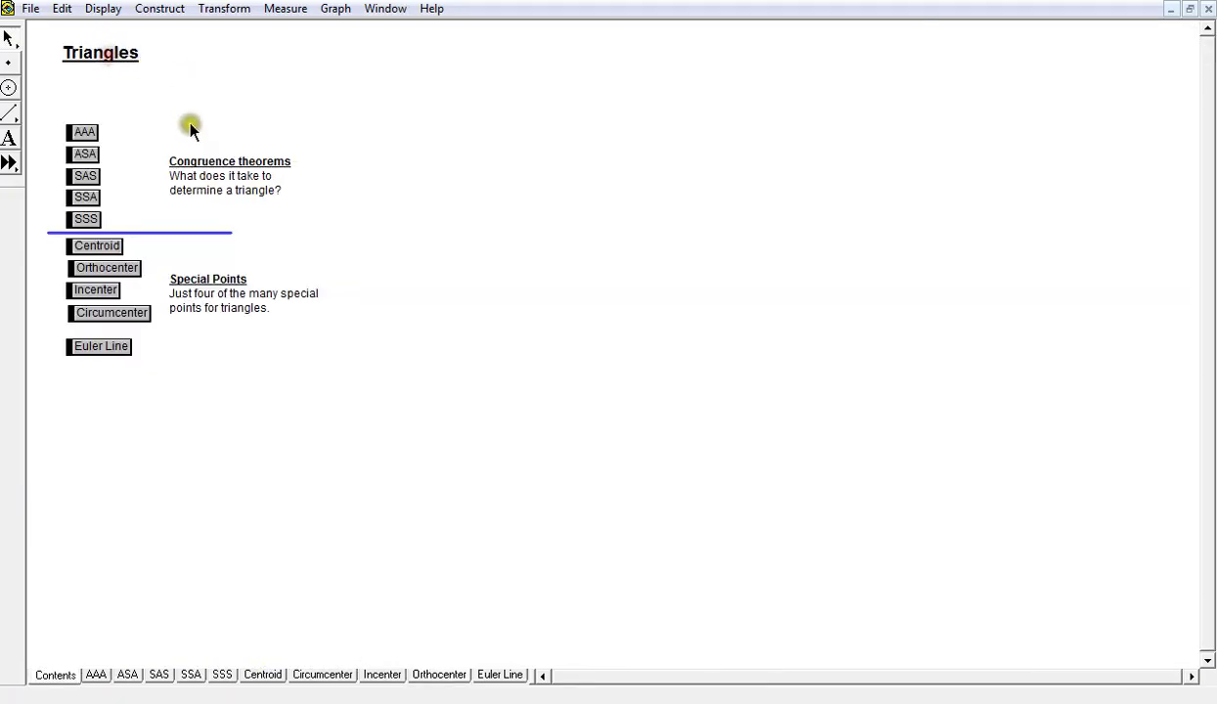
click(110, 291)
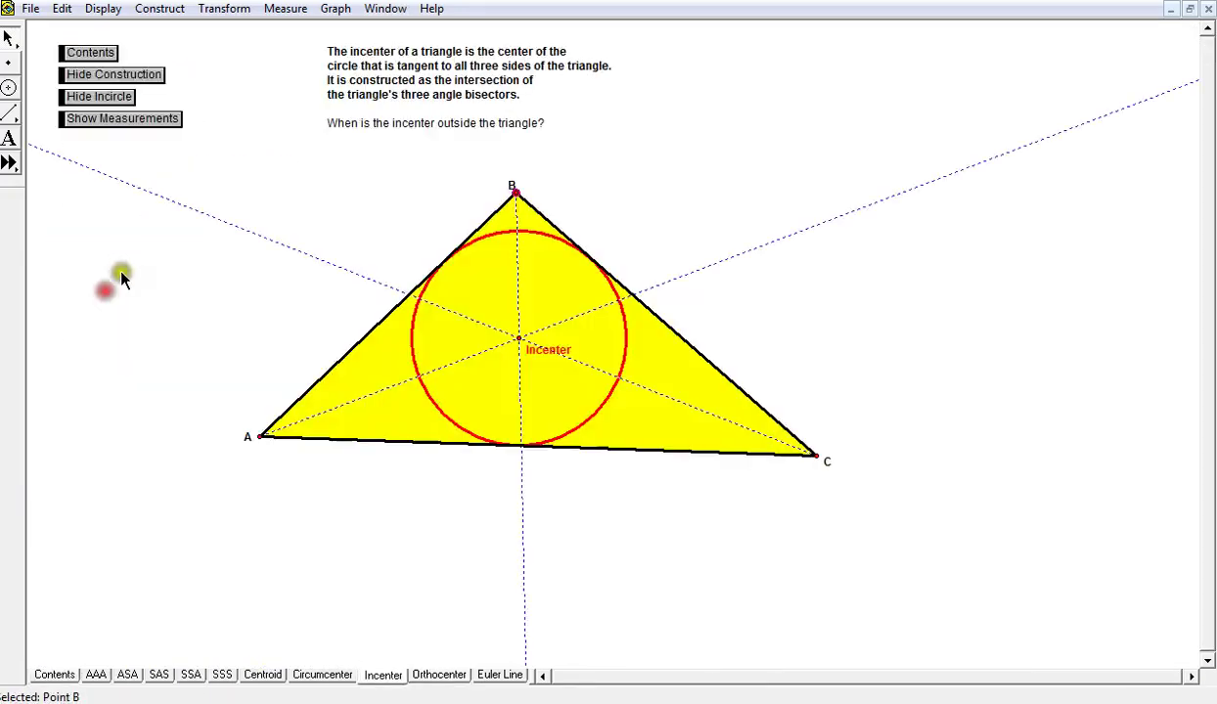
Step: Hide the incircle and drag vertex B right, left and up to watch the incenter move
click(127, 97)
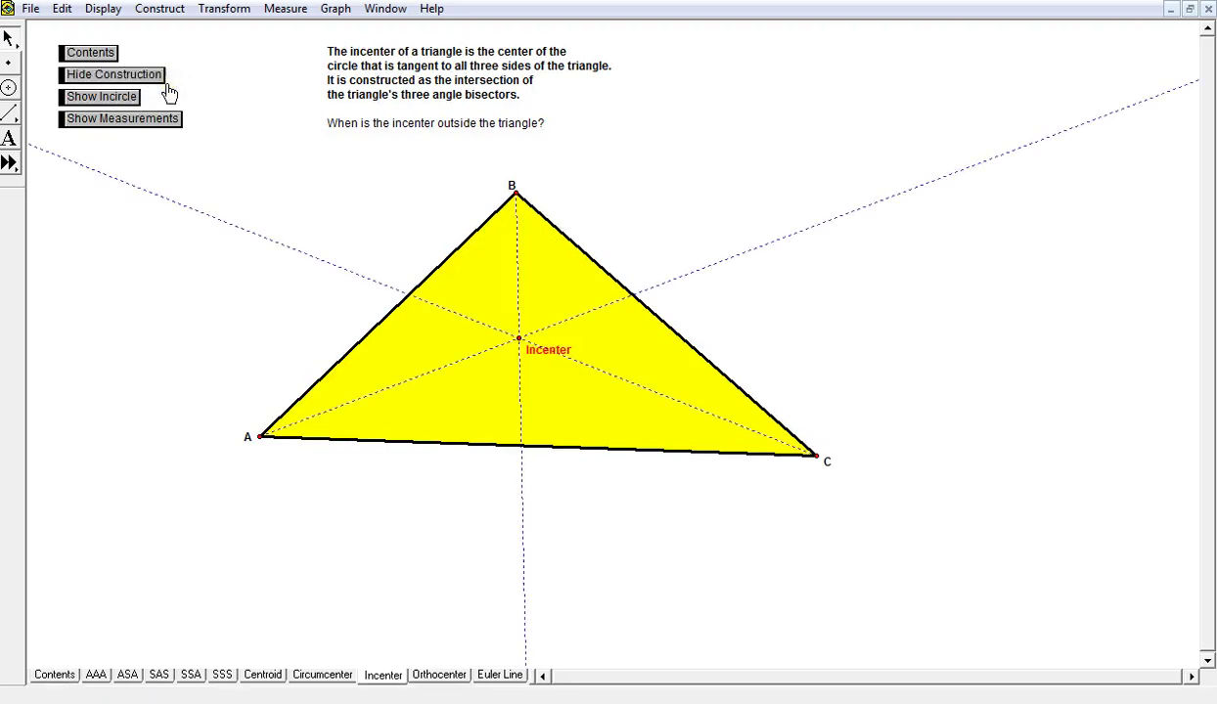
drag(520, 196, 734, 149)
drag(583, 170, 682, 227)
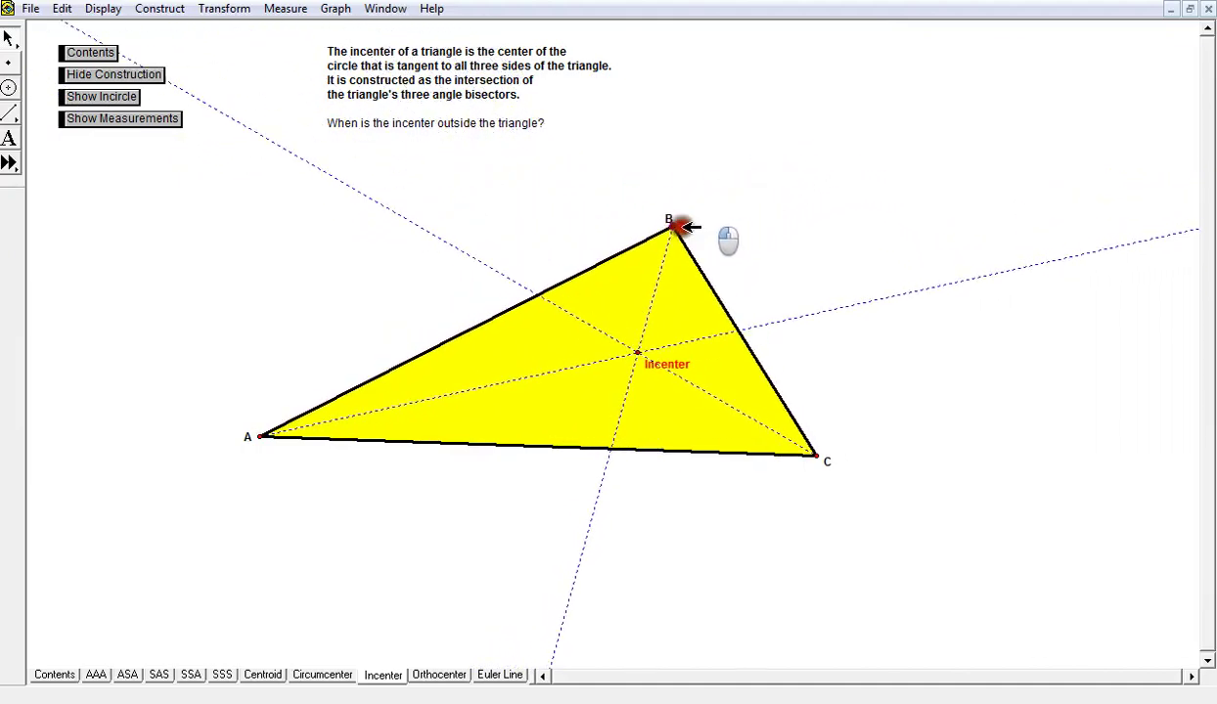
drag(570, 217, 516, 182)
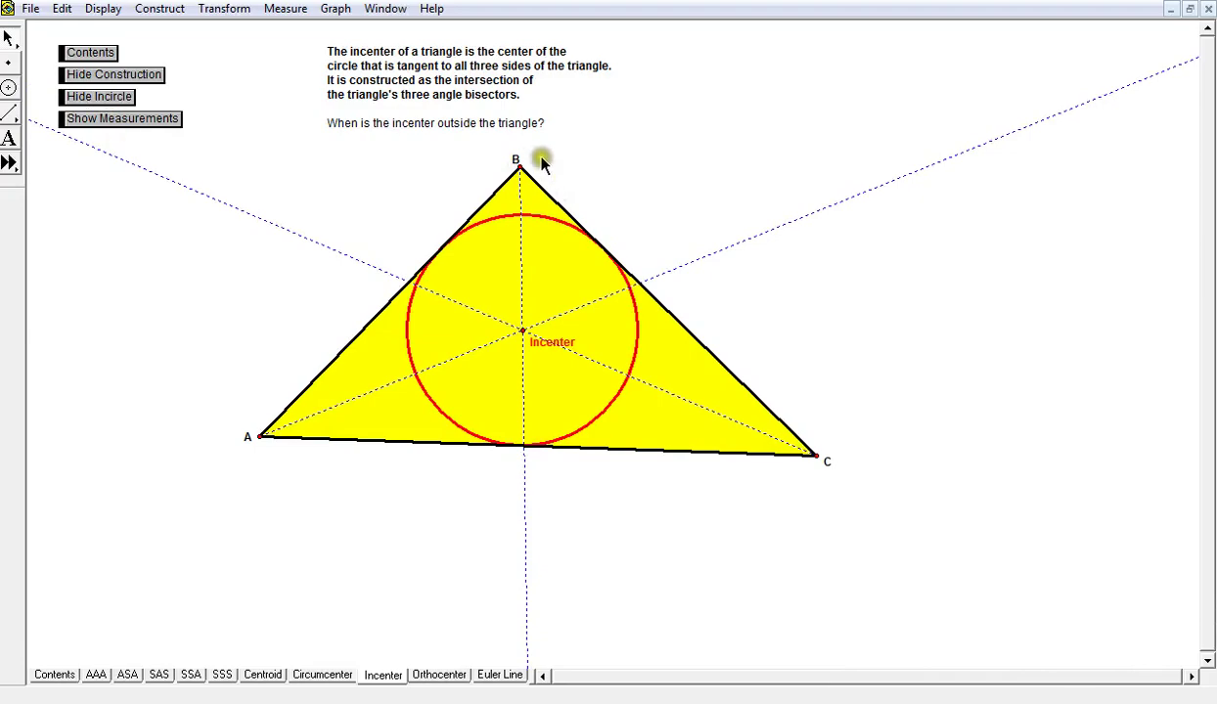
Step: Shift side BC, then drag vertex C to several positions as the incircle resizes
drag(522, 165, 599, 225)
drag(886, 507, 497, 474)
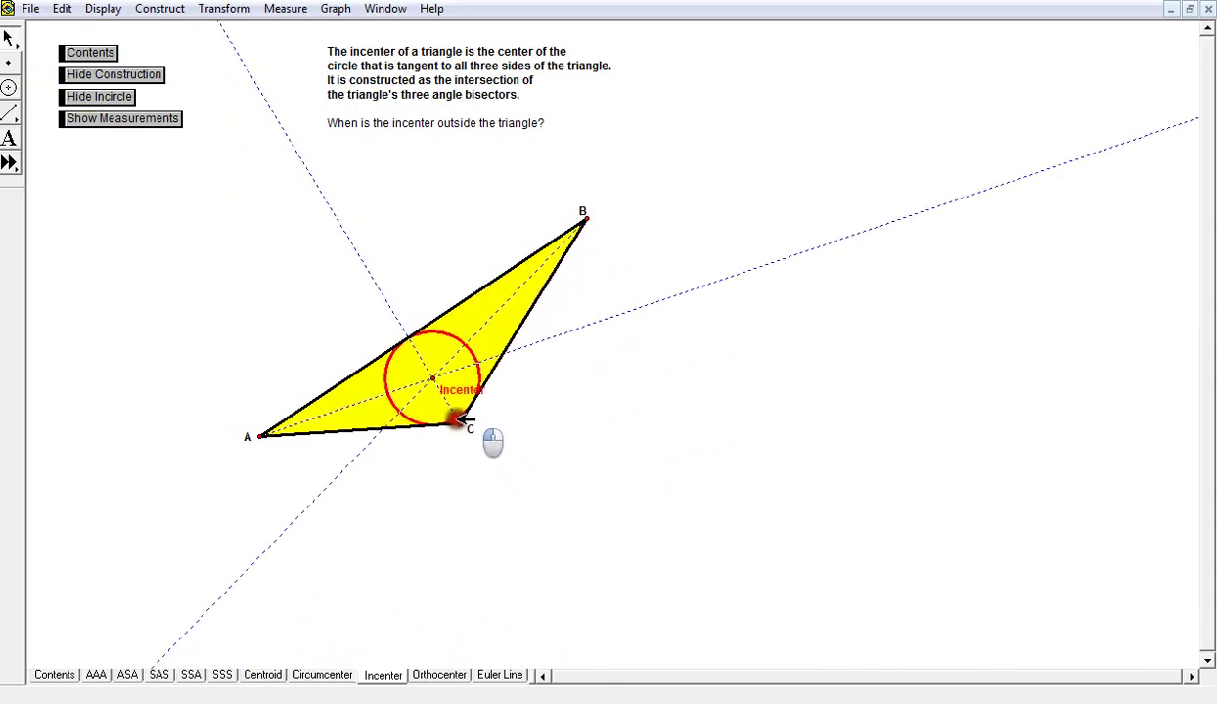
drag(665, 289, 677, 462)
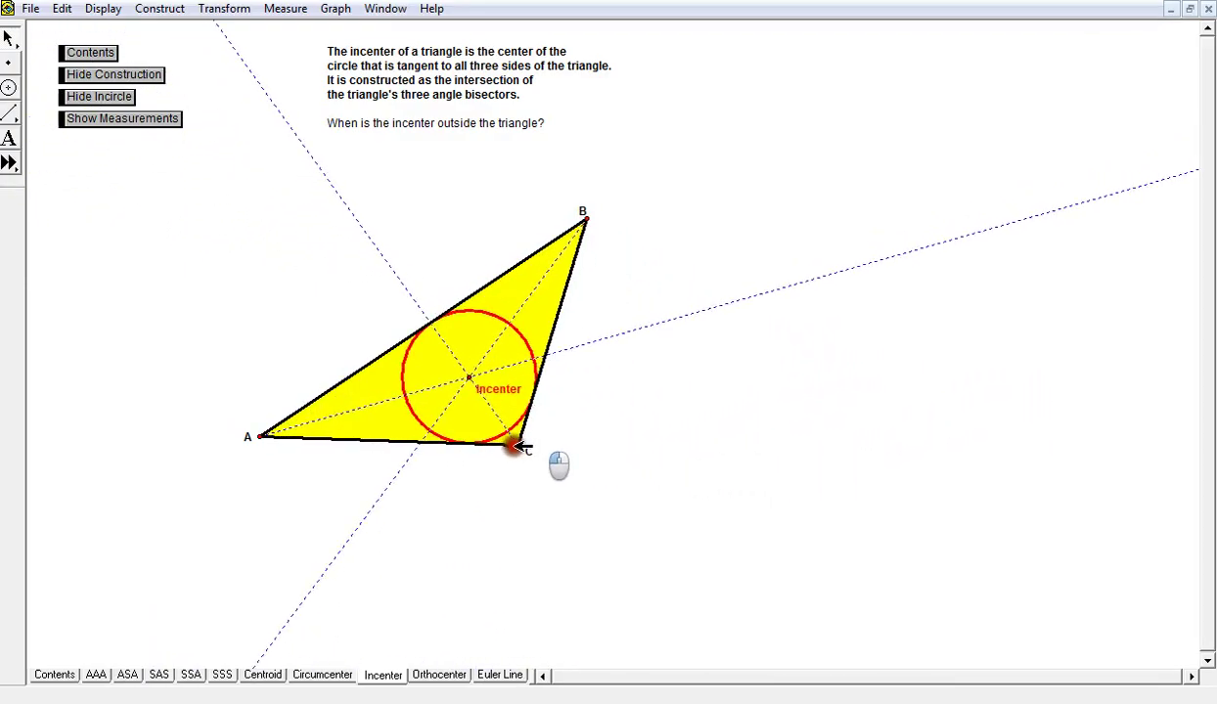
drag(405, 496, 543, 501)
drag(456, 499, 804, 503)
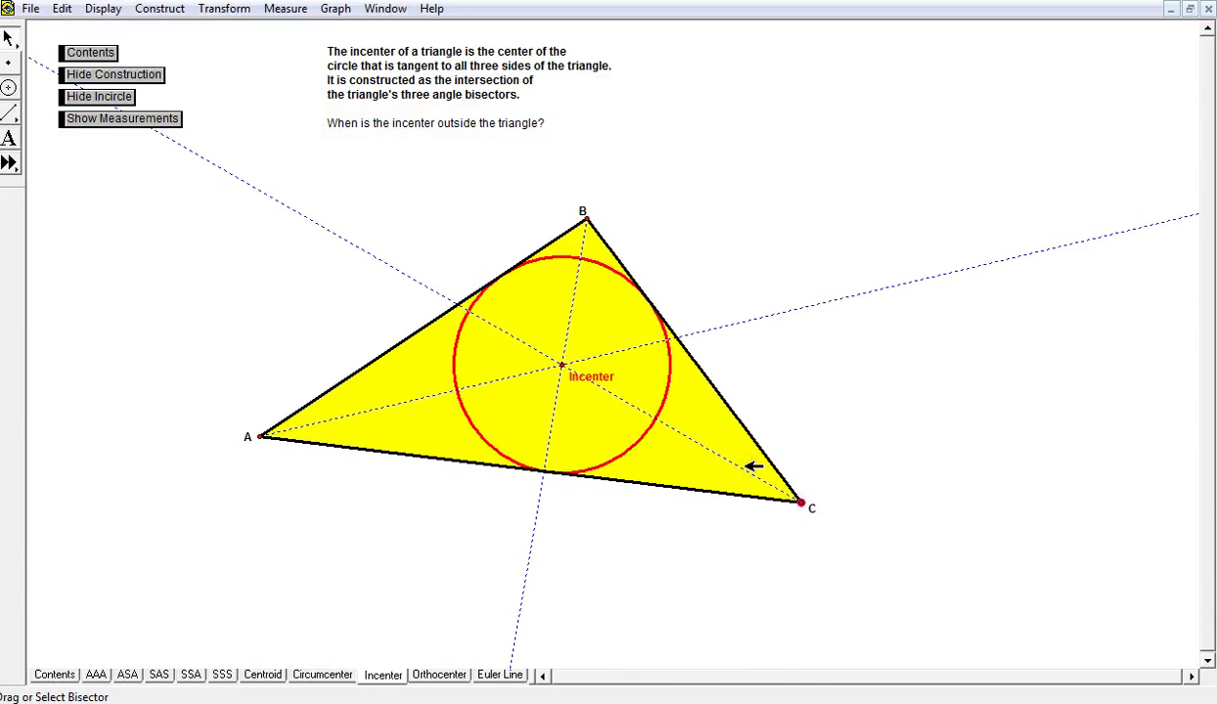
Step: Open the Circumcenter page and drag side BC and vertex B to move the circumcenter
click(90, 53)
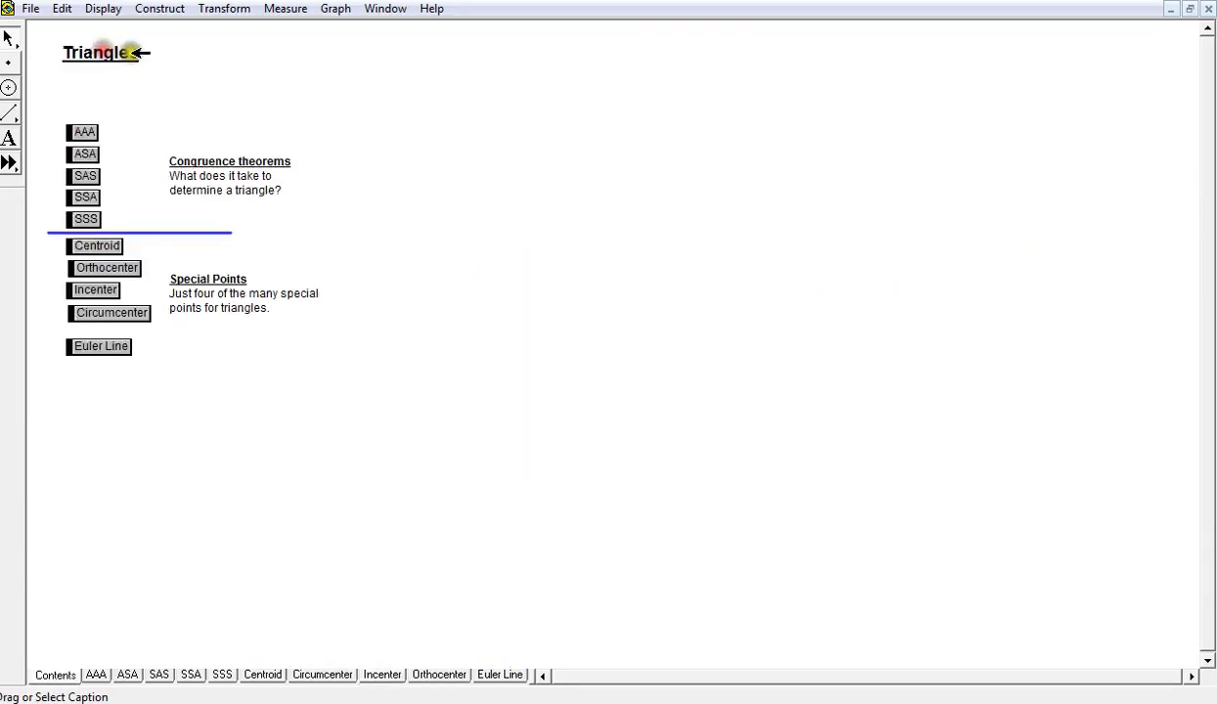
click(139, 313)
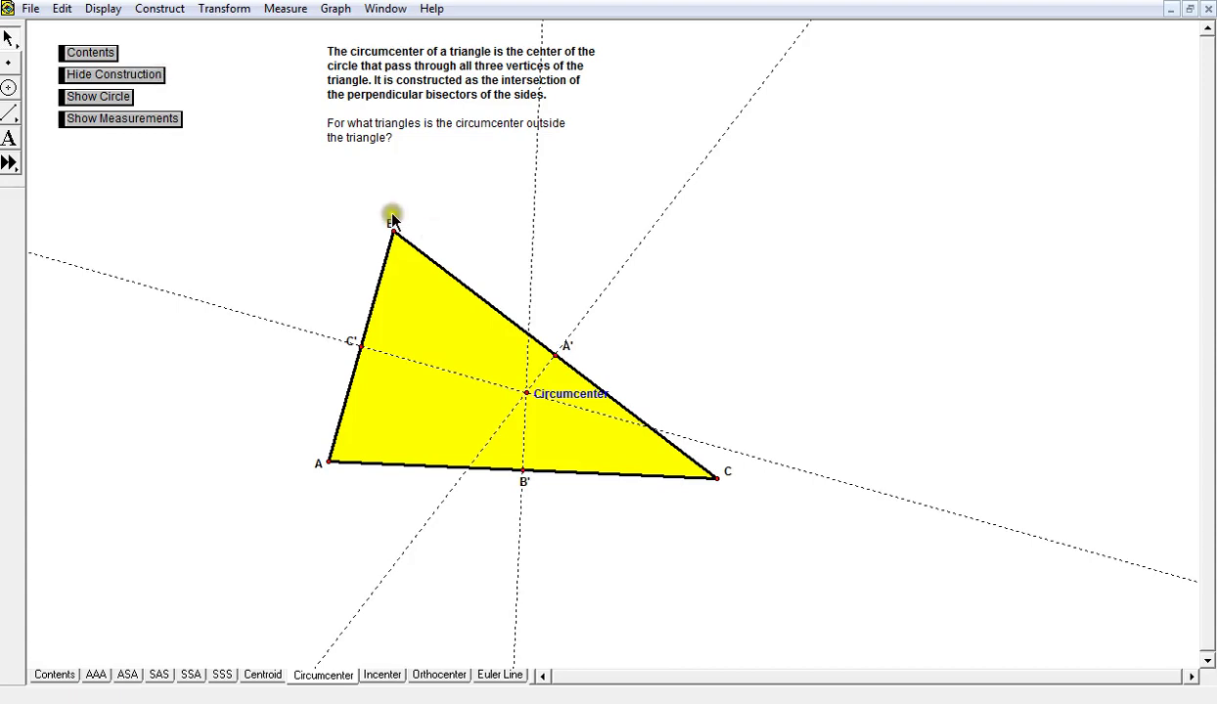
mouse_move(400, 231)
mouse_down()
mouse_move(498, 207)
mouse_move(397, 236)
mouse_move(468, 198)
mouse_move(409, 223)
mouse_up()
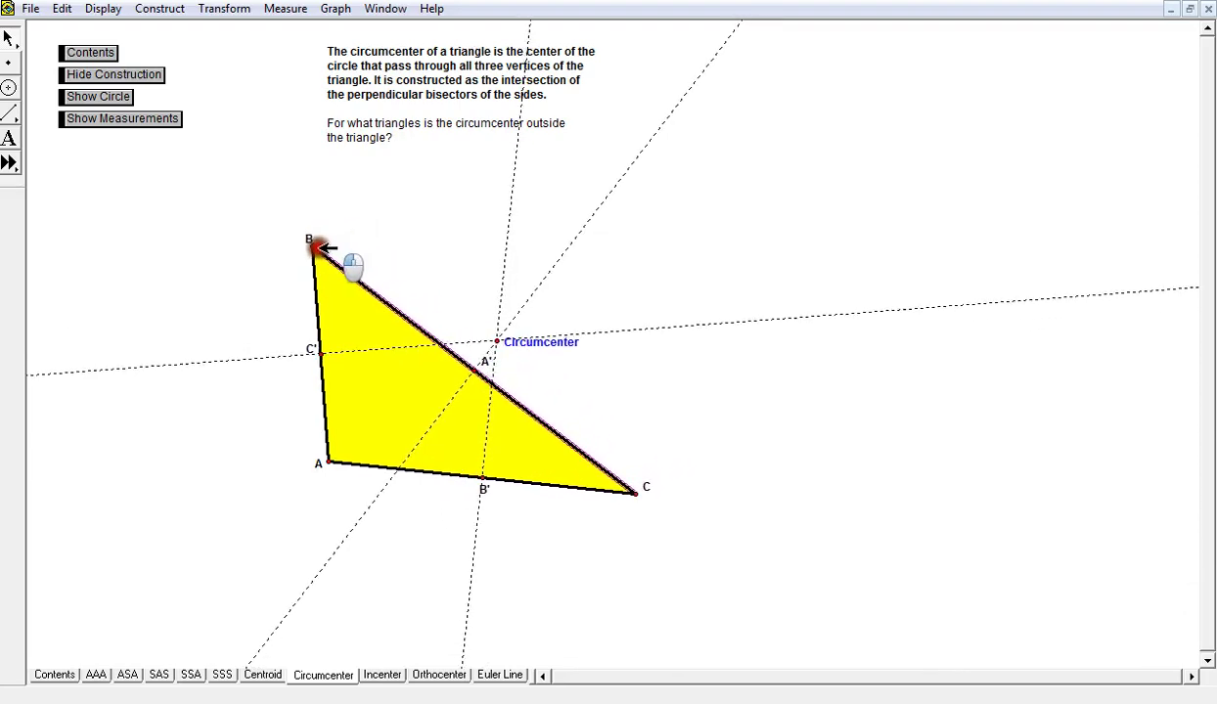
drag(302, 254, 520, 252)
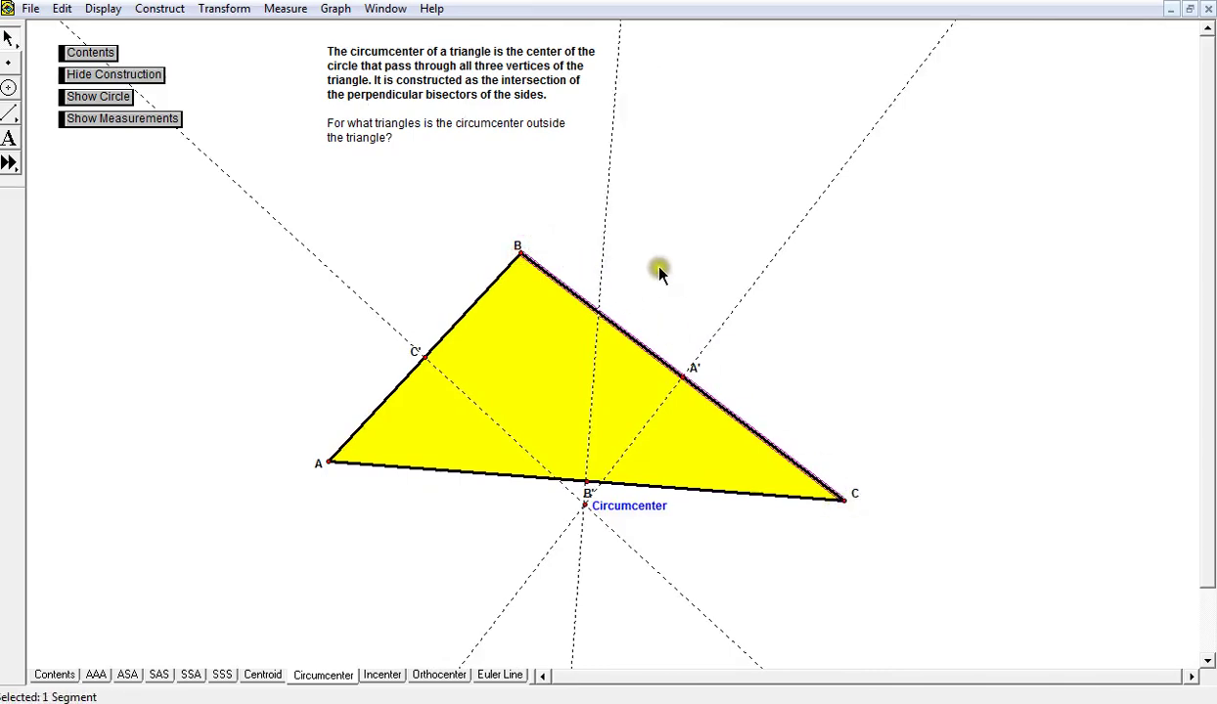
drag(528, 255, 862, 303)
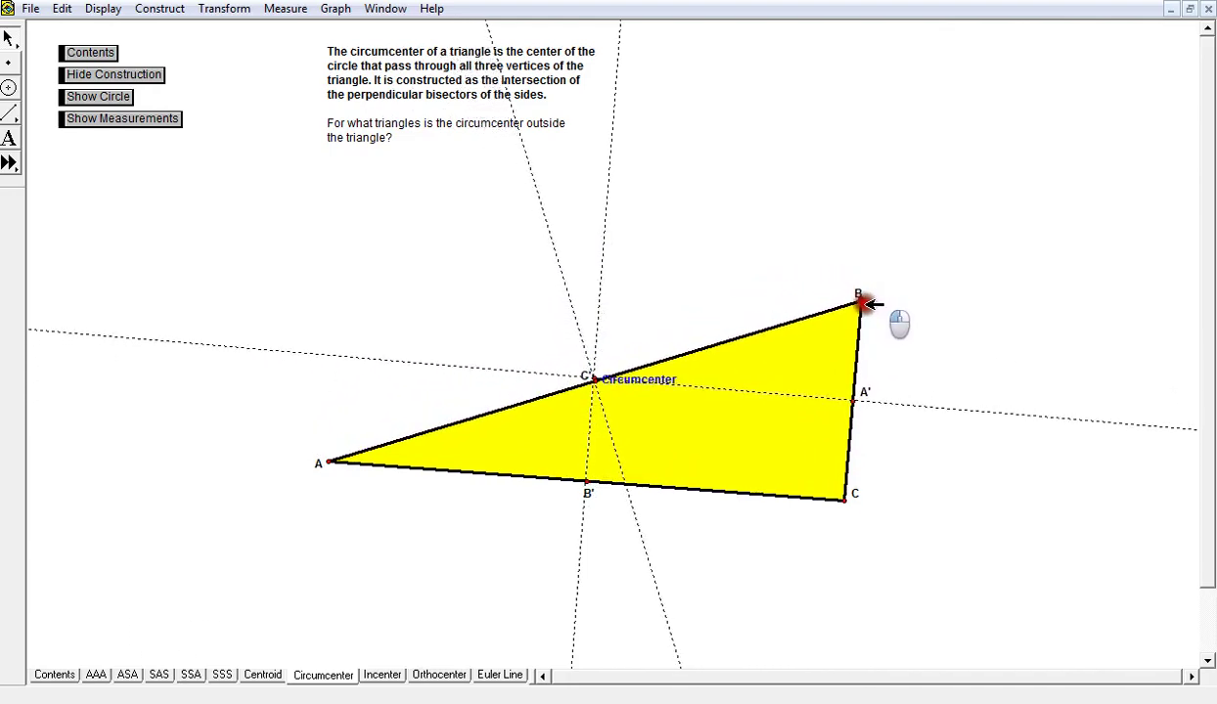
drag(862, 303, 601, 160)
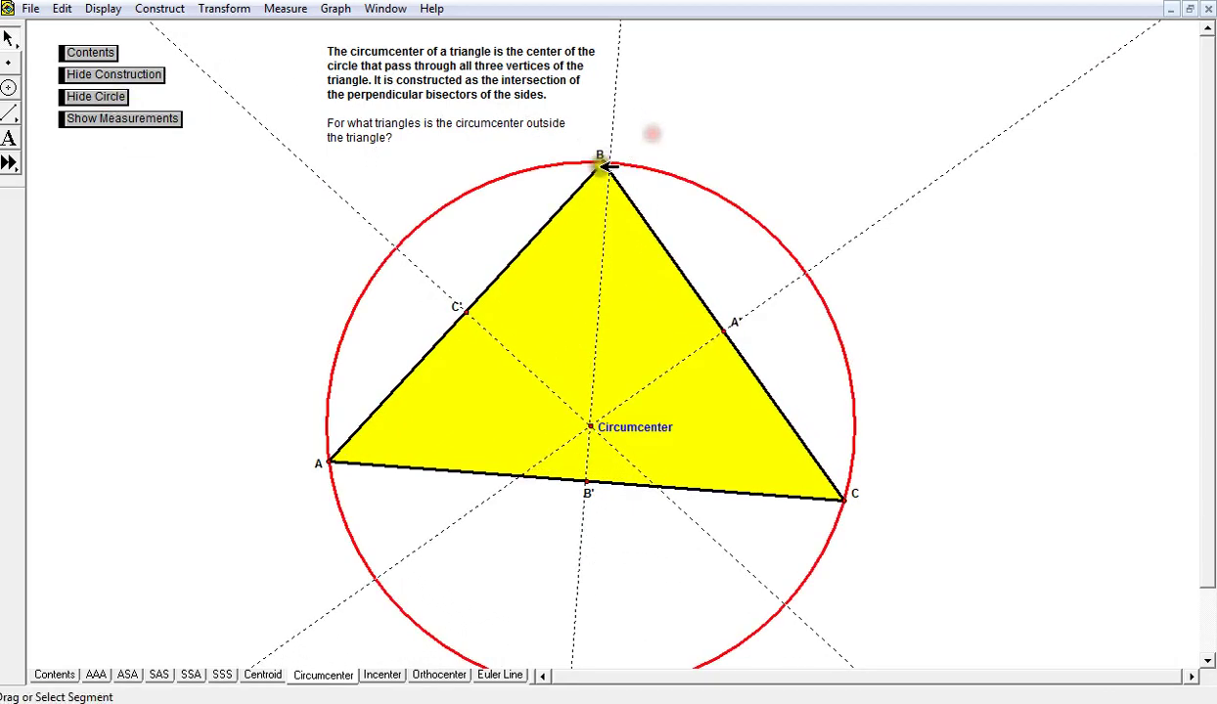
Step: Drag vertex B until the triangle is obtuse and the circumcenter sits above side AB
drag(607, 163, 707, 130)
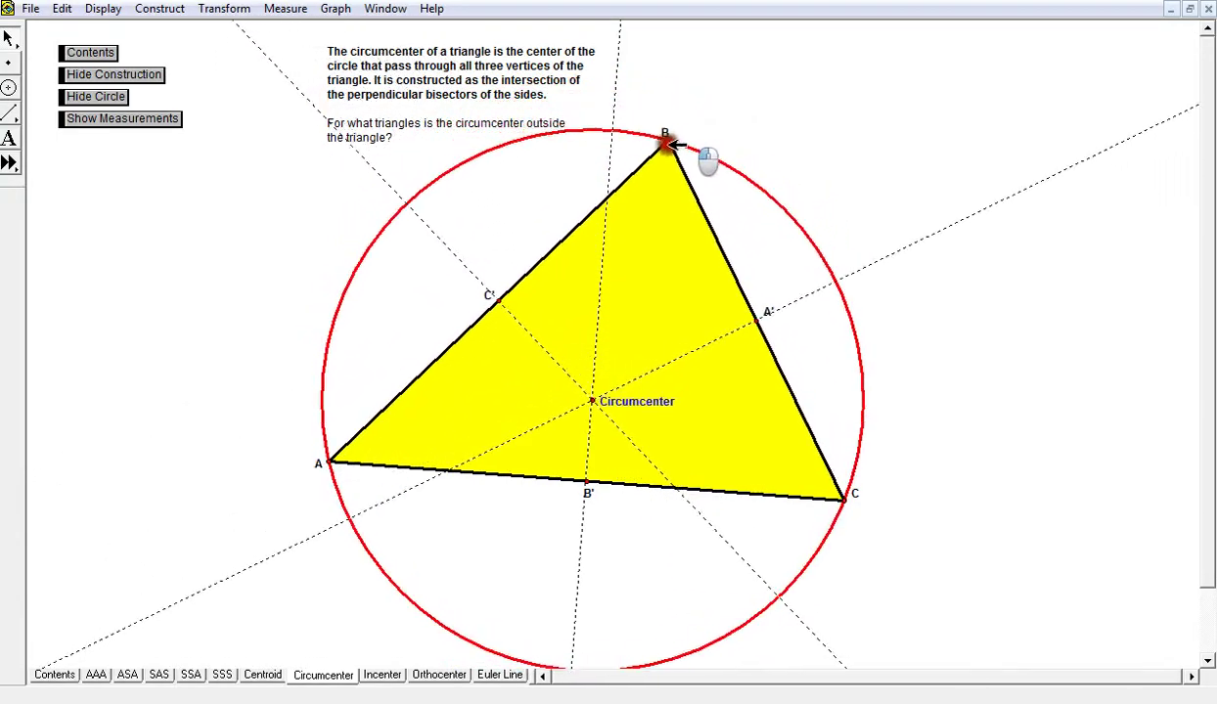
drag(617, 189, 577, 268)
drag(362, 539, 330, 366)
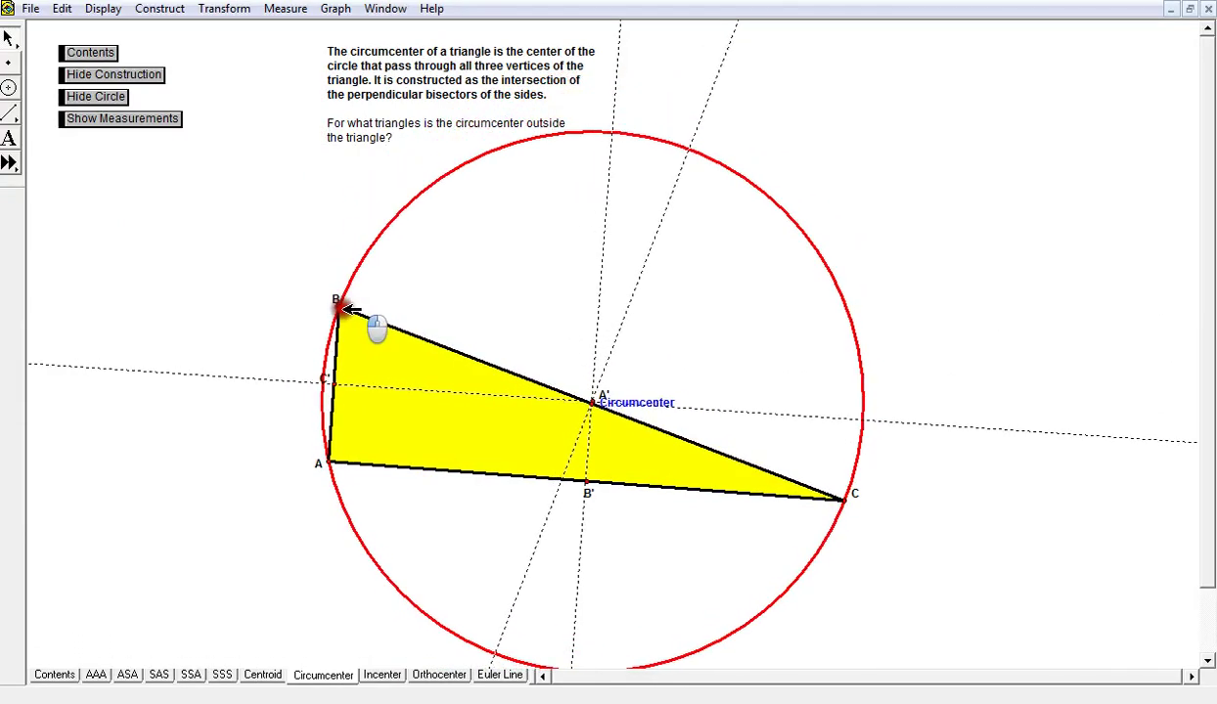
drag(342, 309, 918, 251)
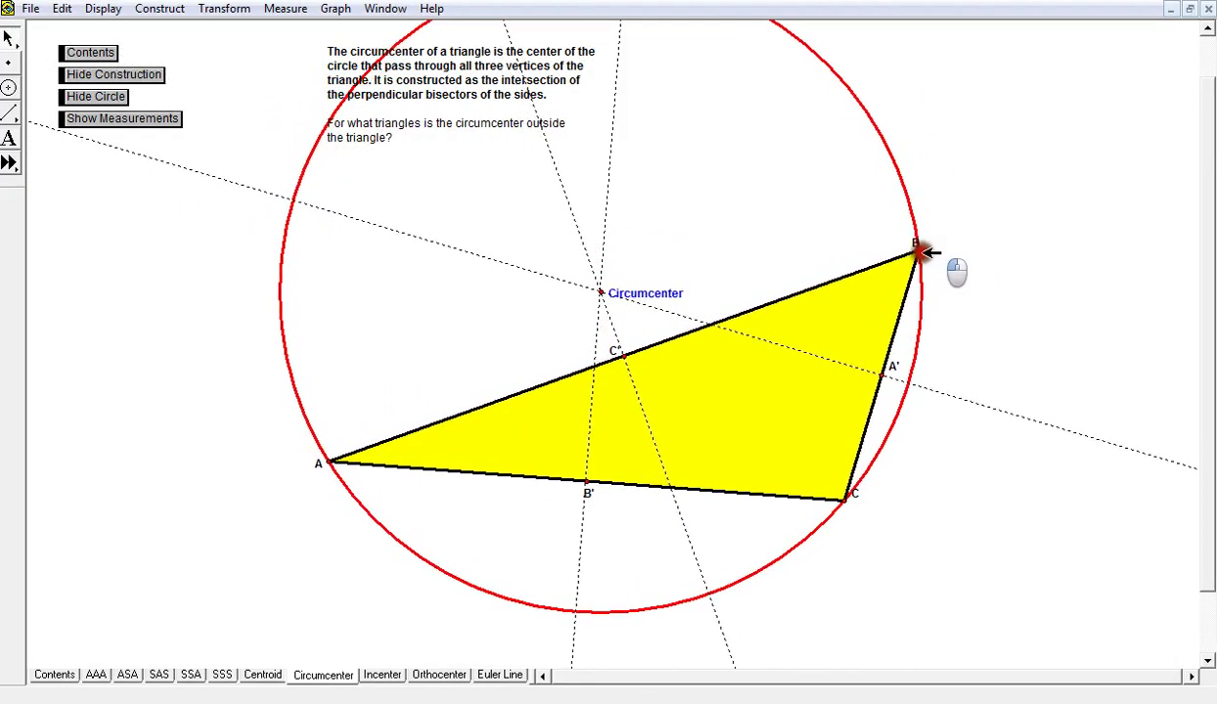